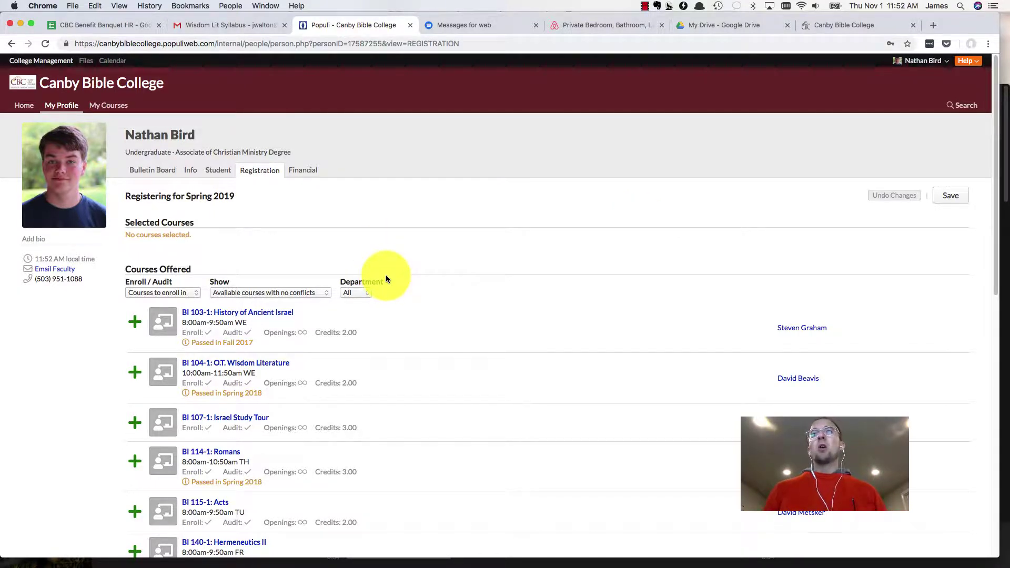
Step: Open the student's Spring 2019 registration page from the registration alert and again through the profile, and look through the courses offered
click(22, 105)
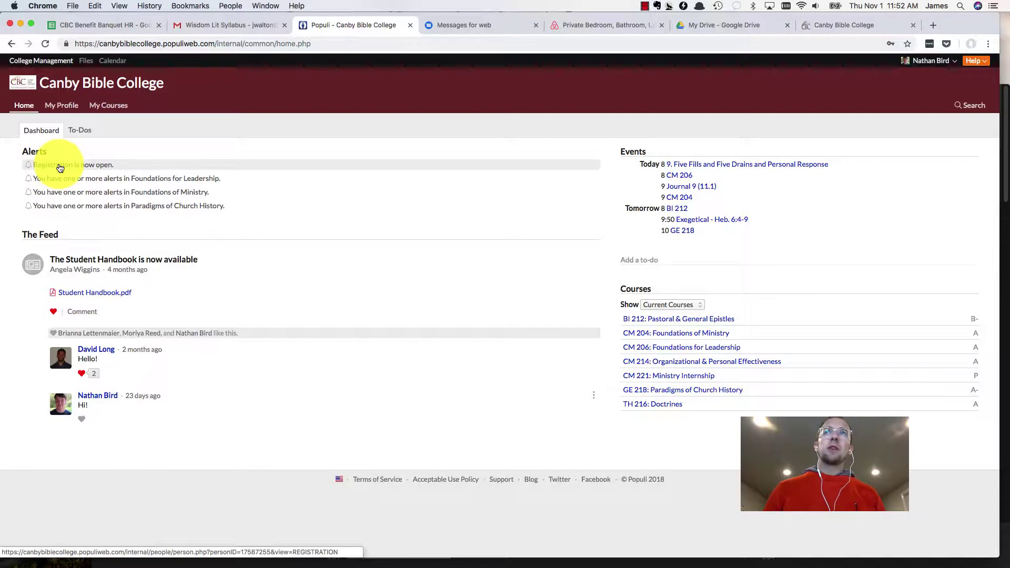
click(59, 166)
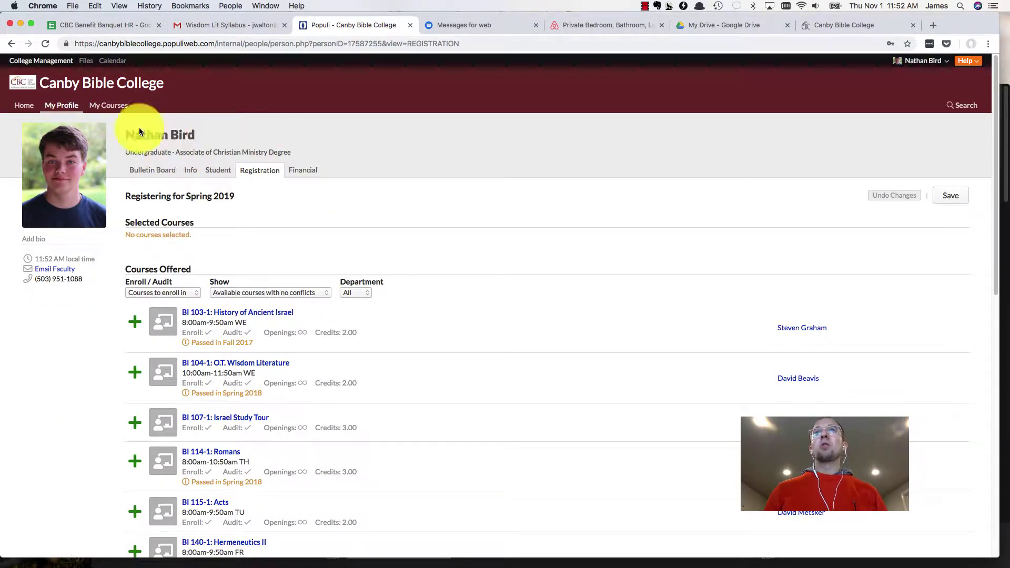
click(62, 105)
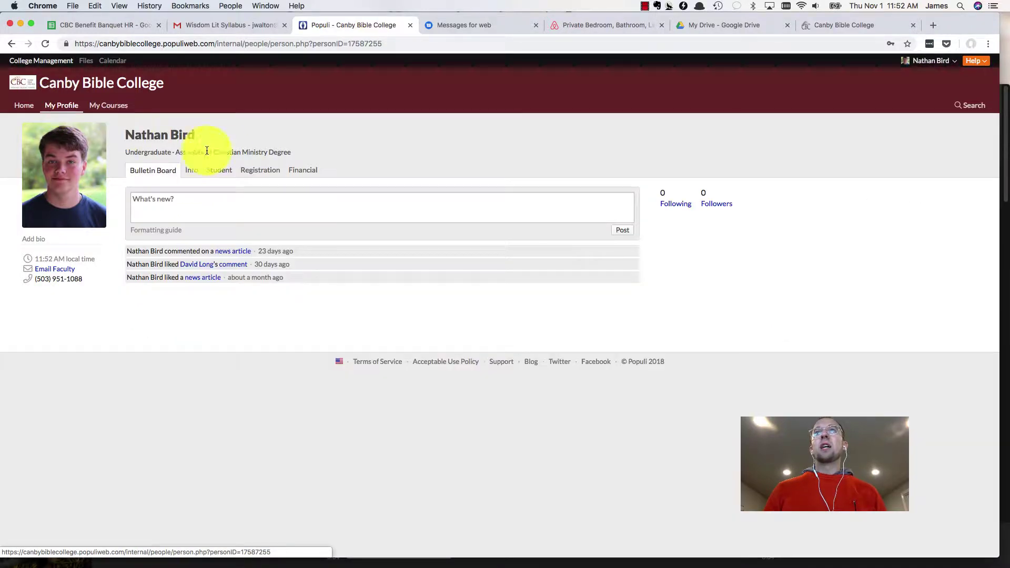
click(268, 173)
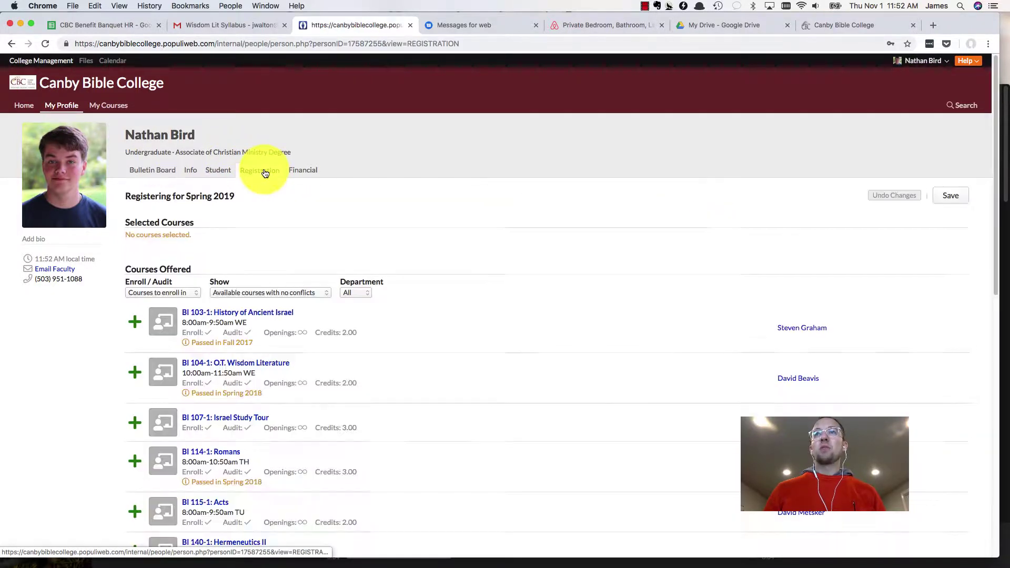
scroll(469, 302, down, 5)
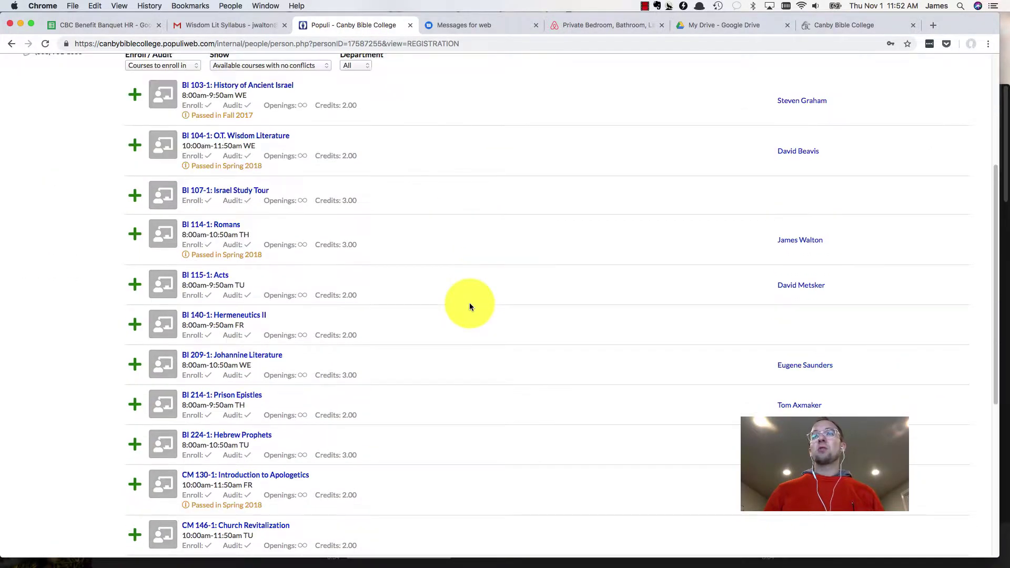
scroll(469, 302, down, 7)
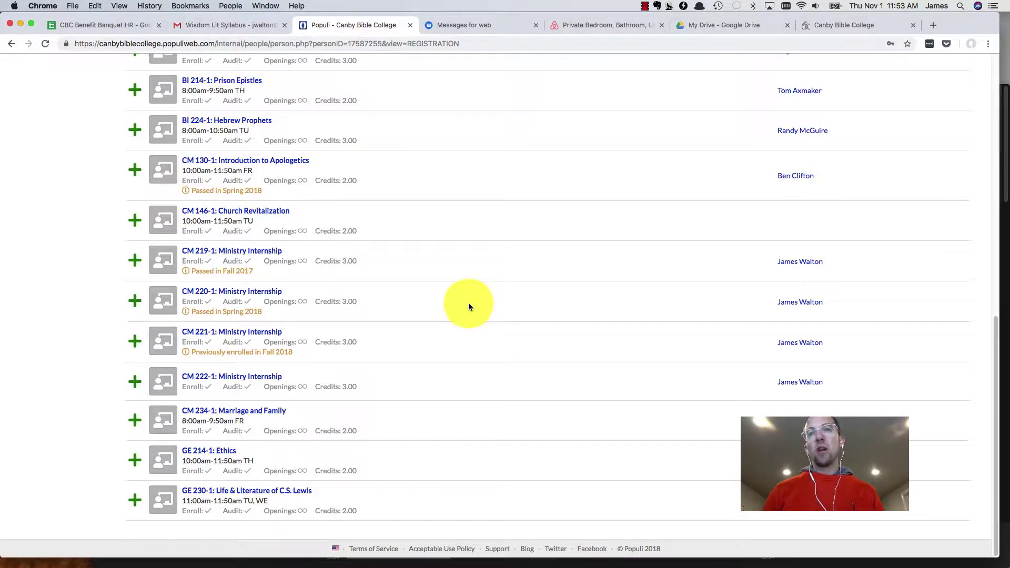
scroll(469, 305, up, 10)
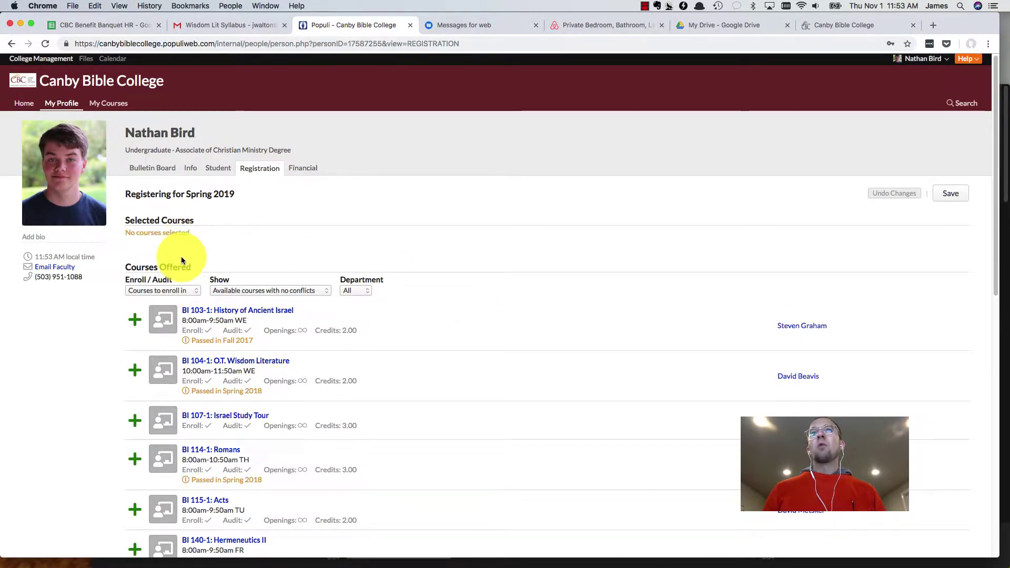
Step: Set the course list under Courses Offered to show all courses and look through it
scroll(181, 256, down, 4)
scroll(172, 166, up, 2)
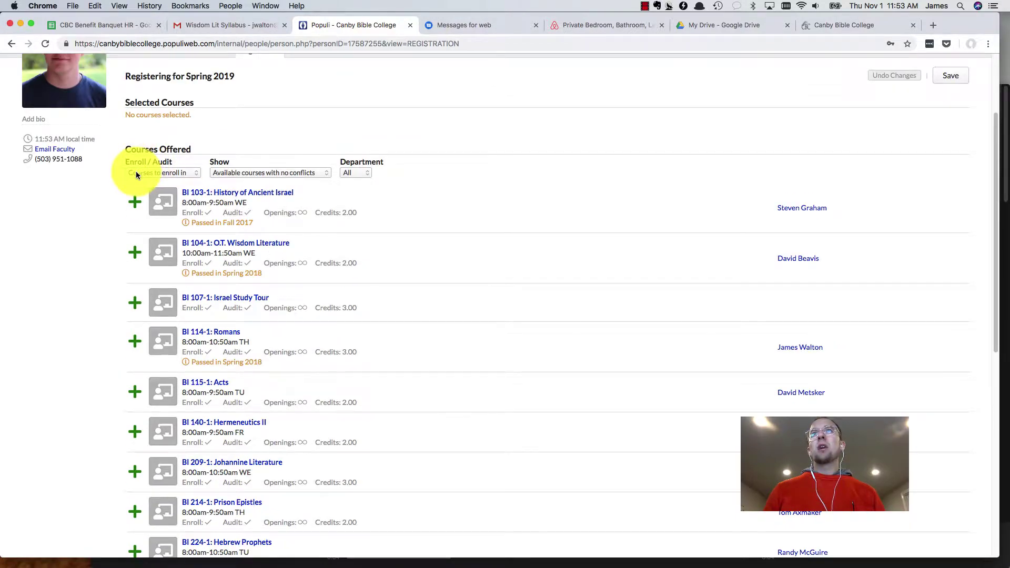
click(136, 175)
click(161, 173)
click(242, 174)
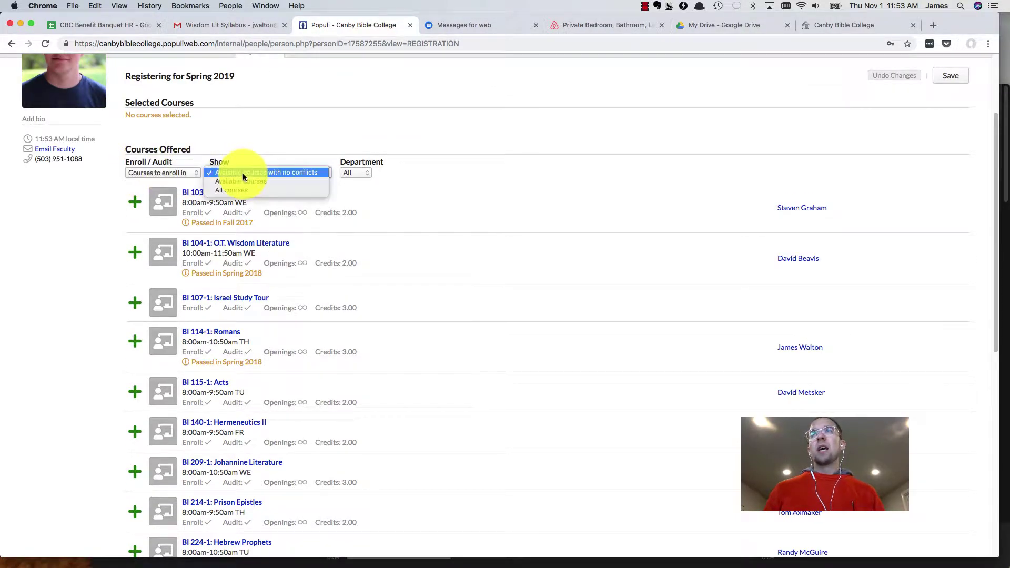
click(238, 191)
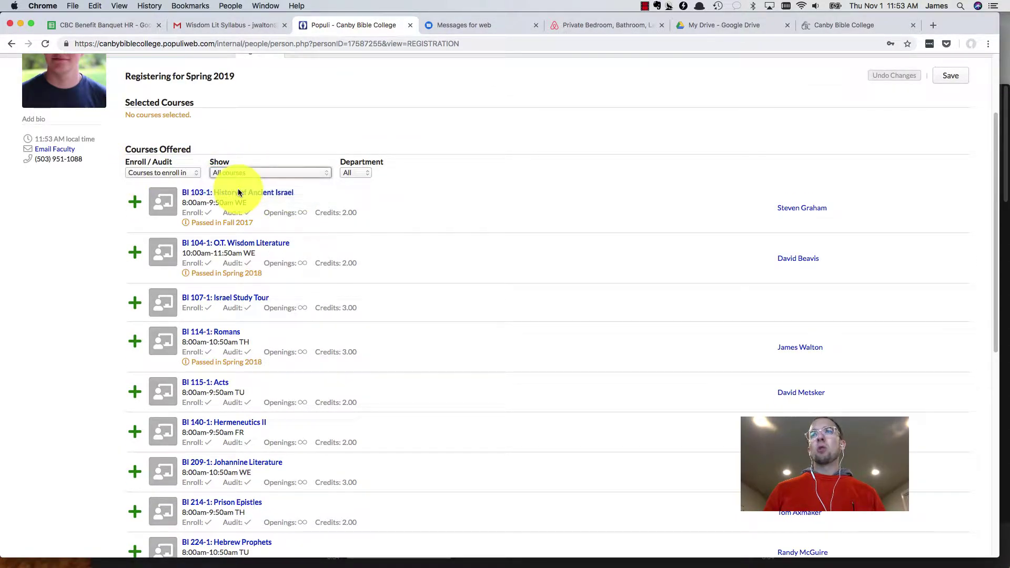
scroll(438, 265, down, 9)
scroll(437, 266, up, 2)
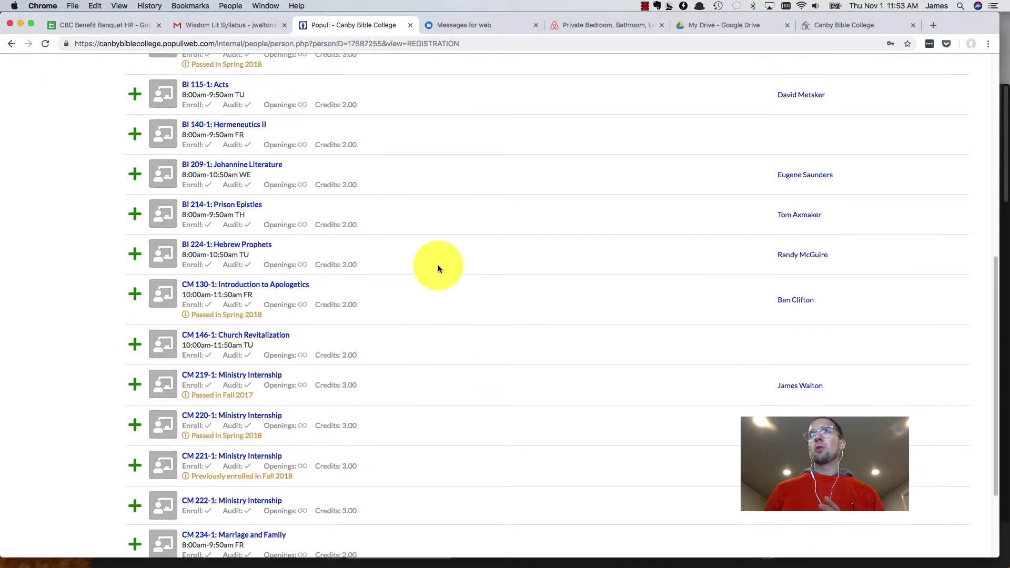
scroll(437, 264, up, 4)
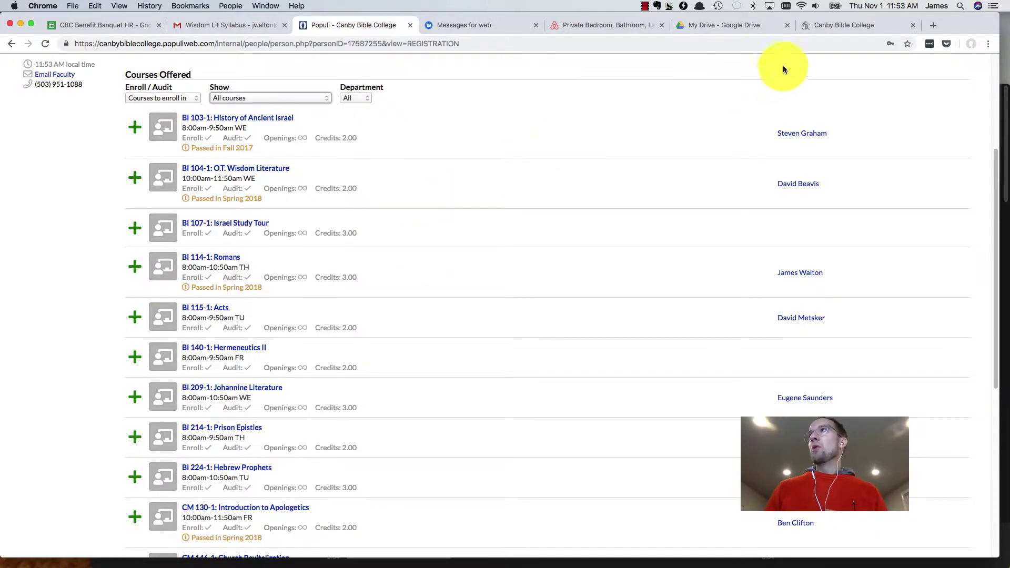
Step: Switch to the Canby Bible College website and open the Spring 2019 Classes page to examine the weekly class schedule
click(821, 27)
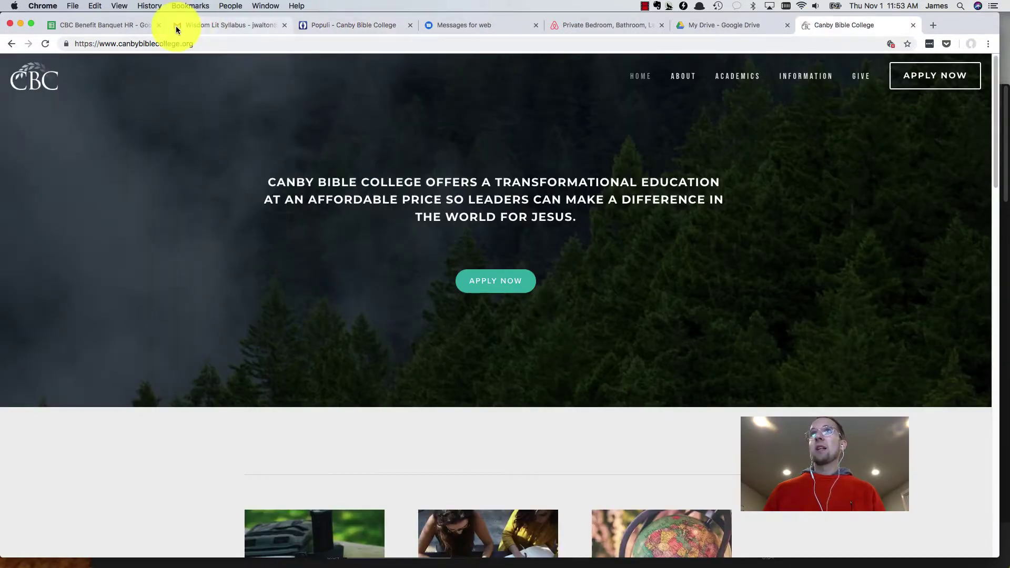
click(185, 43)
click(225, 93)
mouse_move(736, 76)
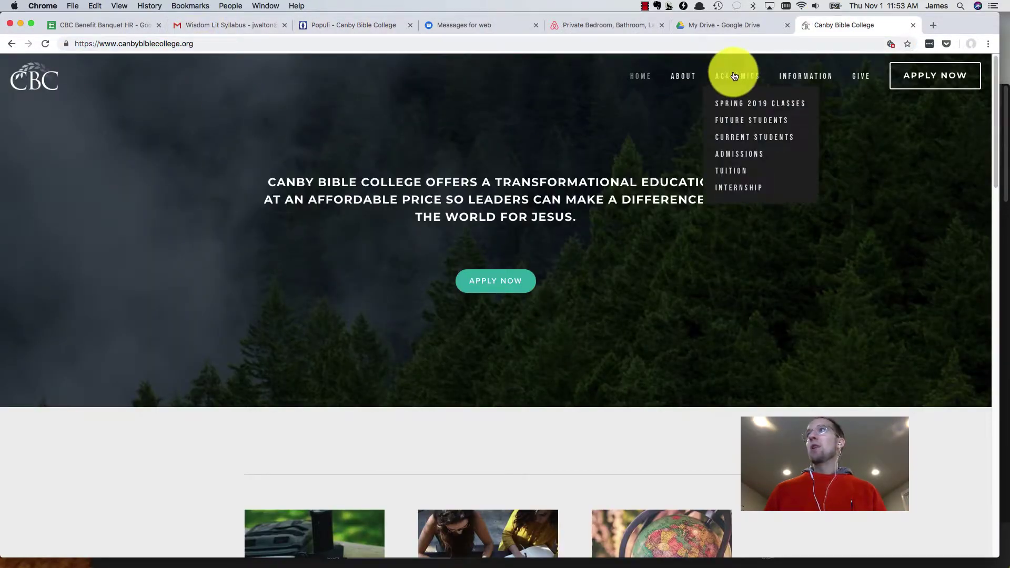
click(735, 108)
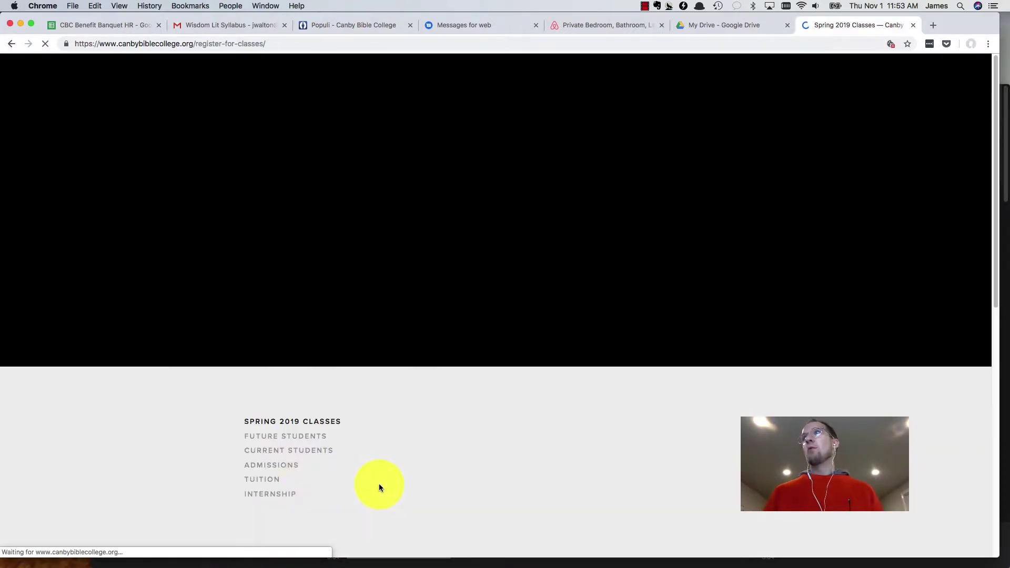
scroll(539, 428, down, 5)
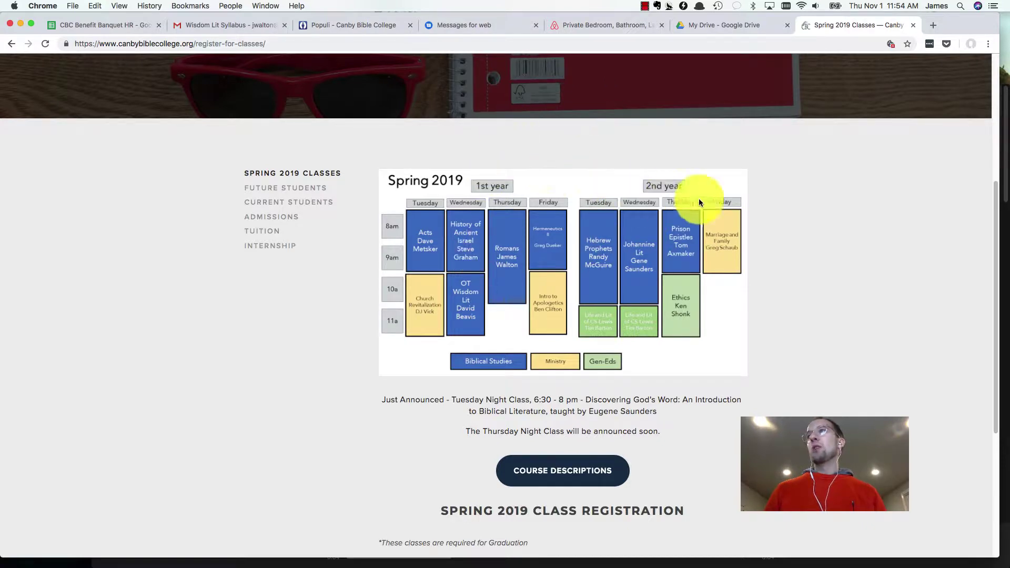
click(327, 26)
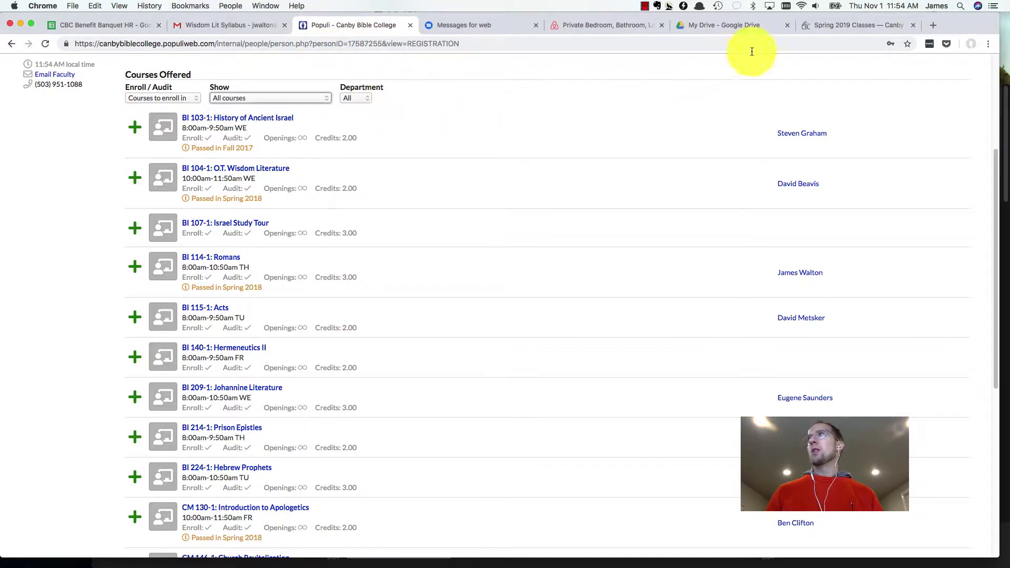
click(823, 26)
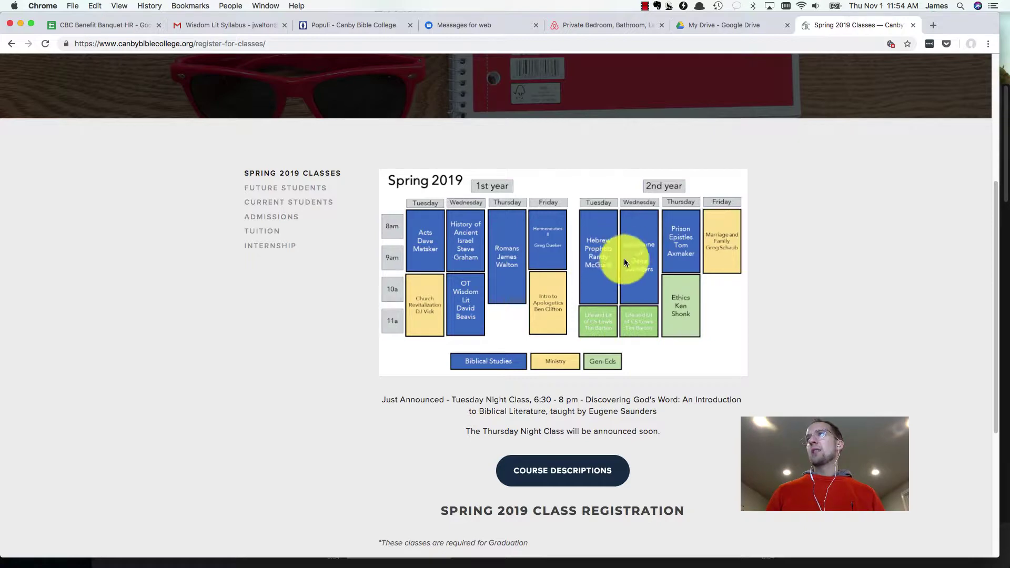
Step: Return to Populi and add BI 209-1: Johannine Literature to the selected courses after reviewing its credits and course information page
click(356, 26)
scroll(97, 320, down, 5)
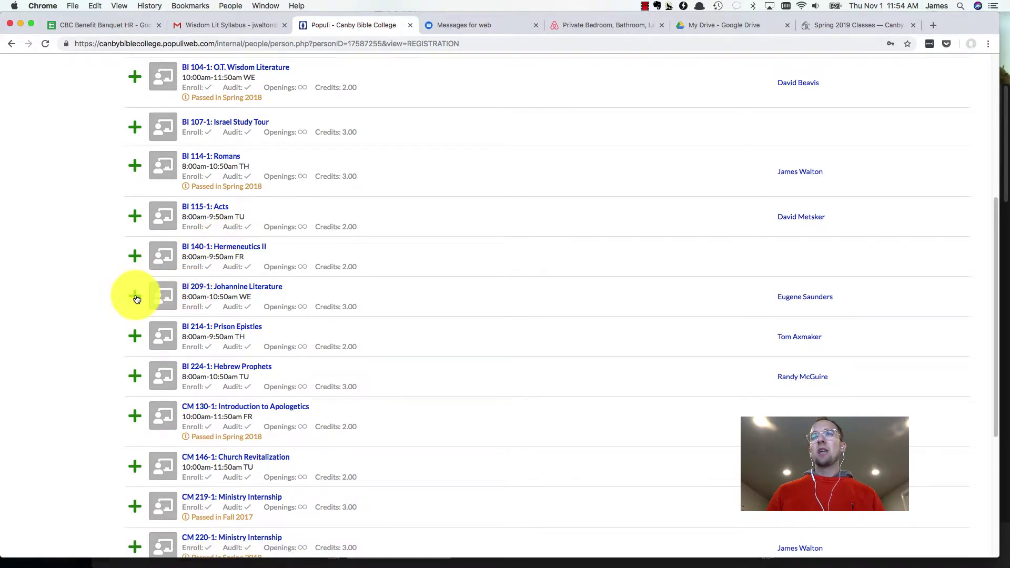
click(135, 296)
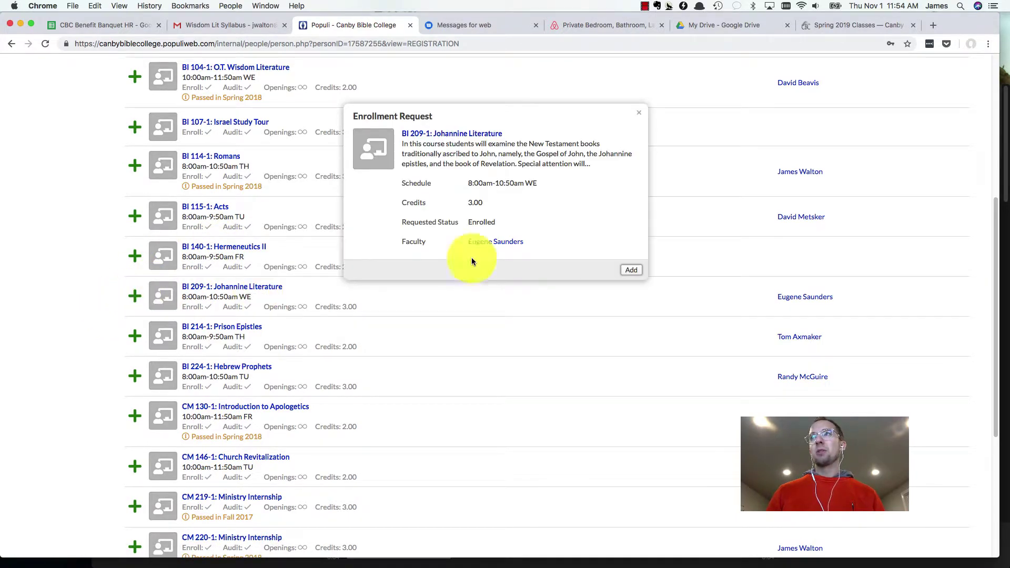
triple_click(489, 202)
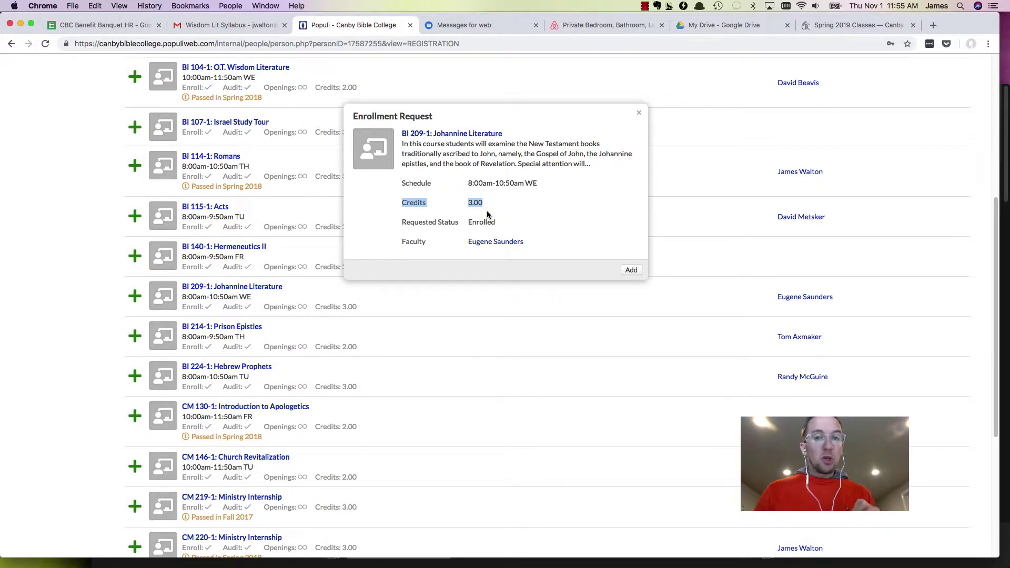
click(487, 214)
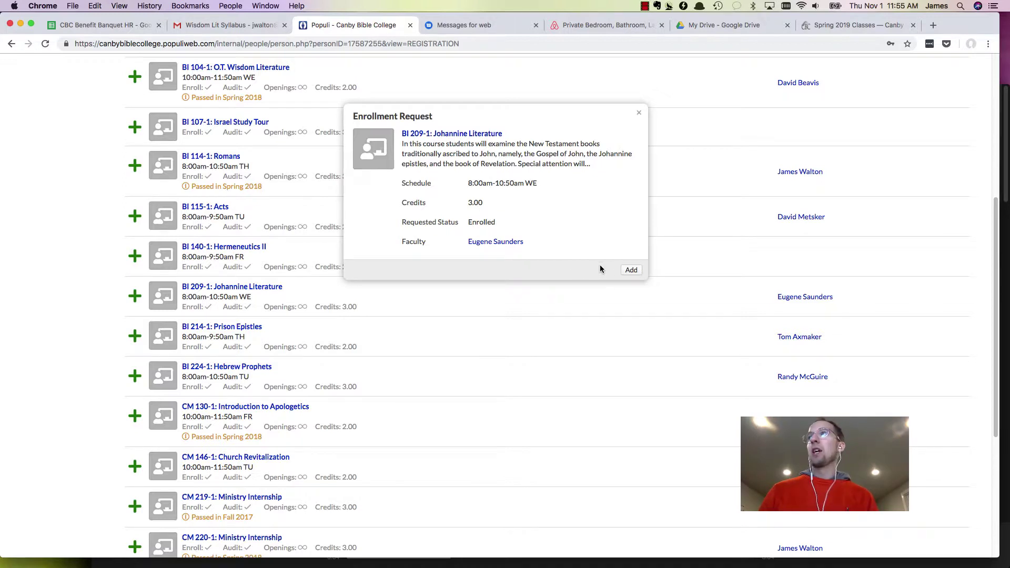
click(463, 135)
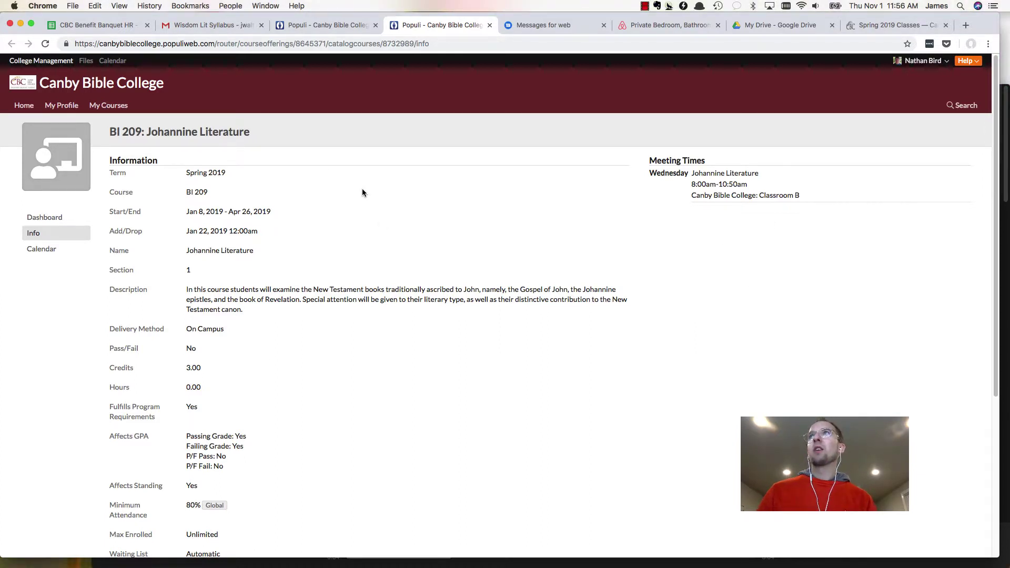
key(super+w)
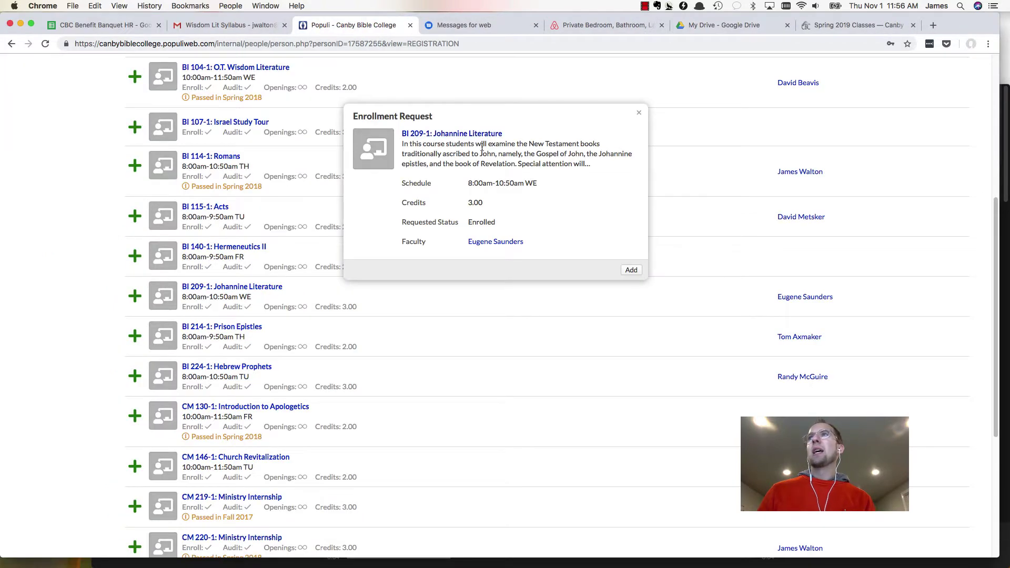
click(631, 270)
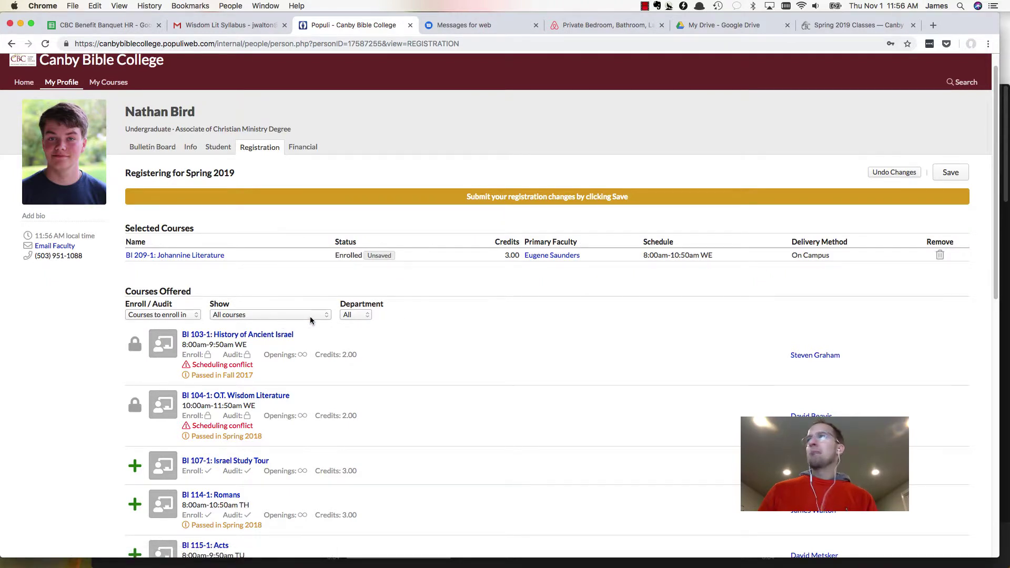
Step: Examine the offered courses for scheduling conflicts with the selected course and compare them with the Spring 2019 class schedule on the college website
scroll(167, 331, down, 1)
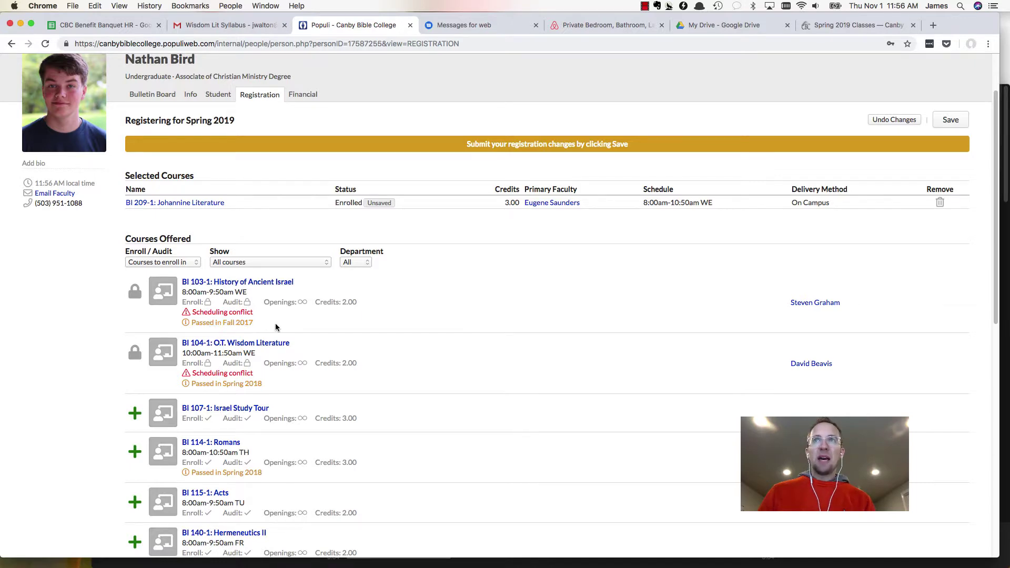
scroll(275, 327, down, 3)
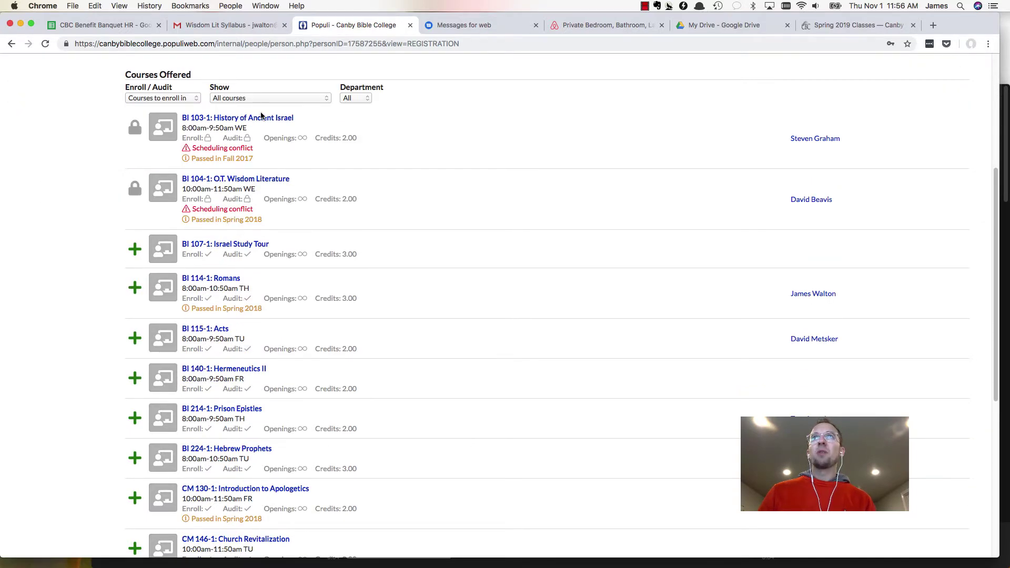
scroll(259, 119, up, 5)
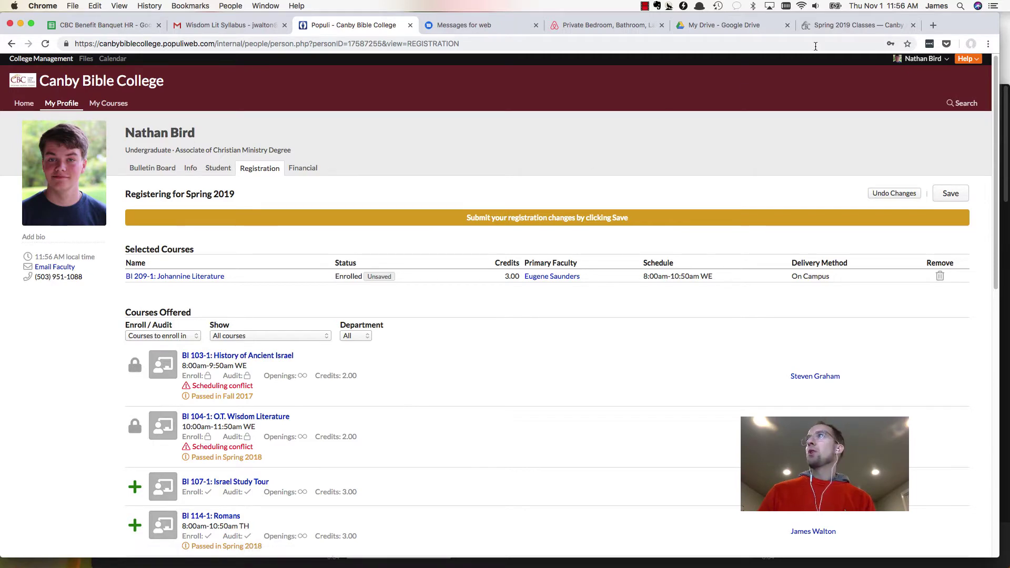
click(834, 30)
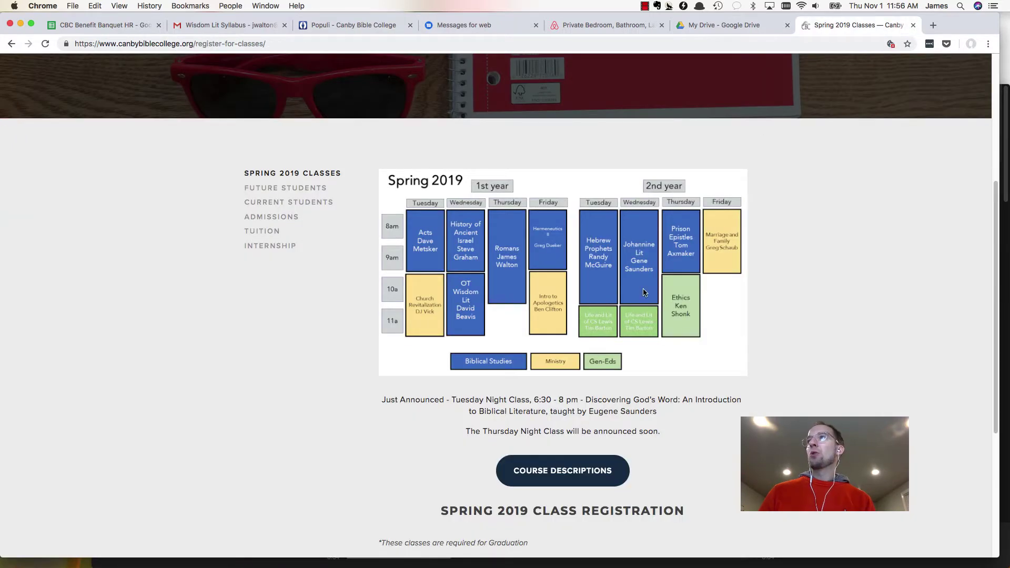
click(358, 24)
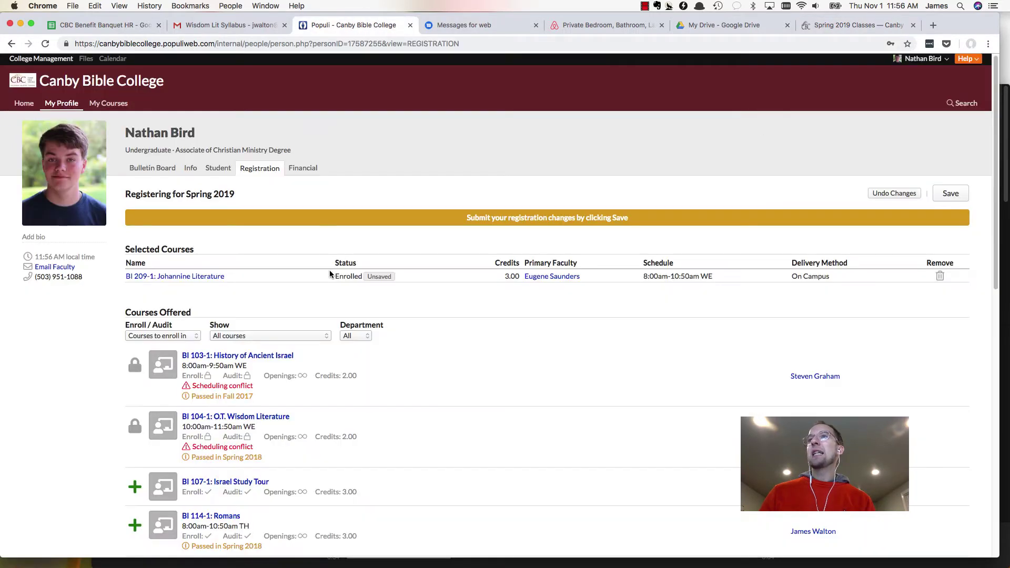
scroll(342, 408, down, 15)
scroll(342, 408, up, 12)
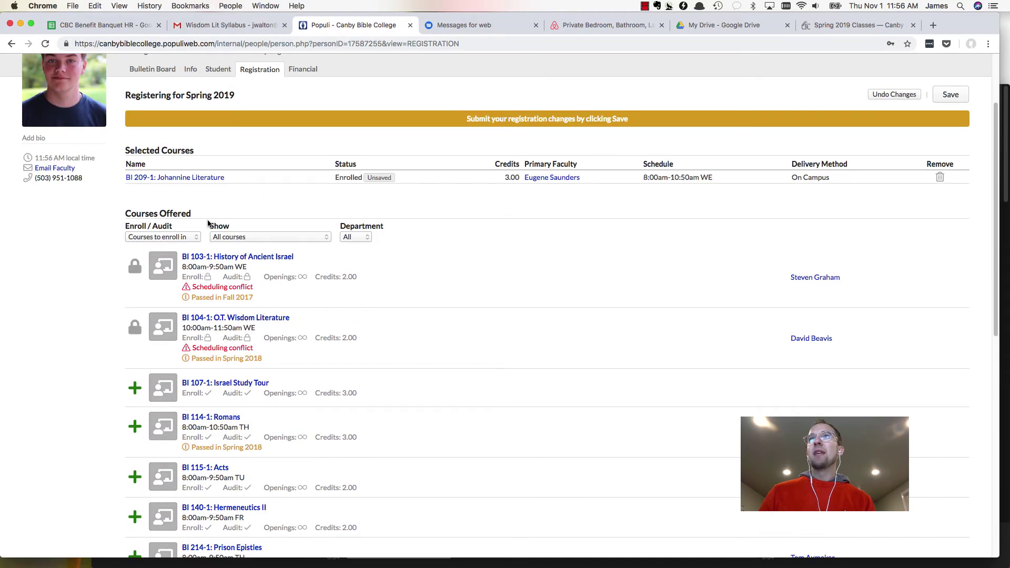
scroll(894, 132, up, 3)
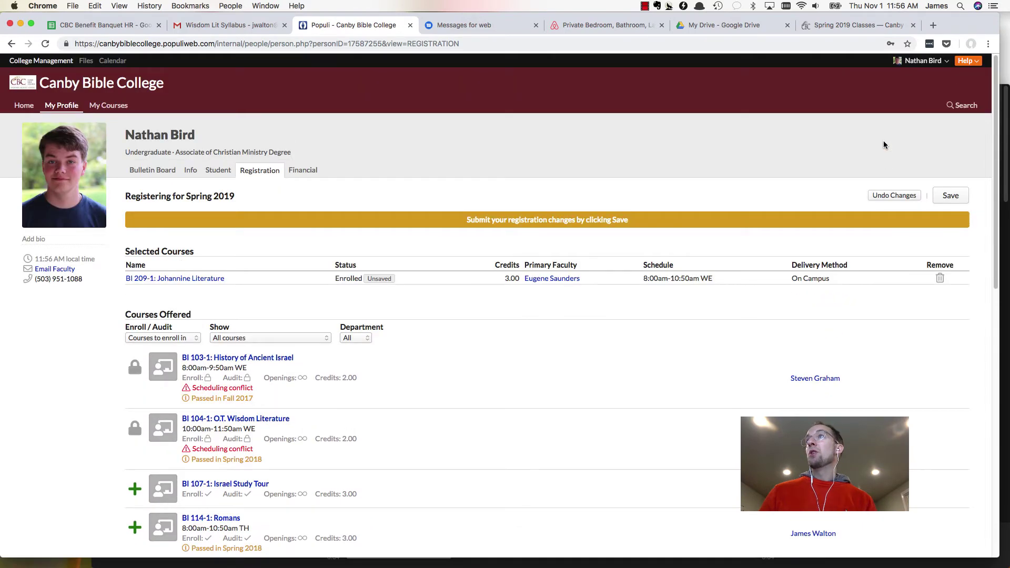